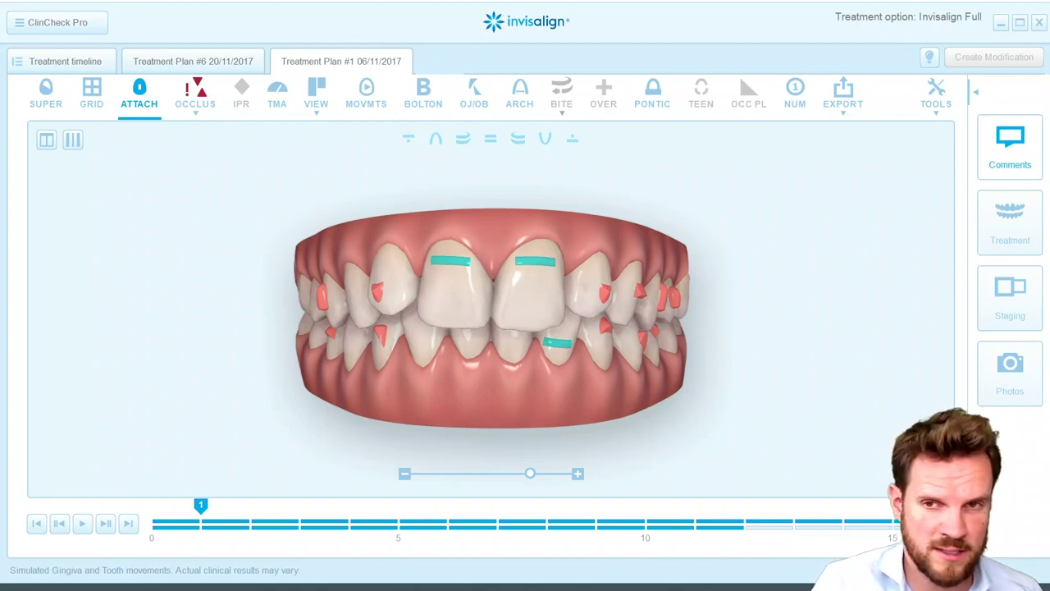
Step: Play Treatment Plan #1's staging through stage 16, checking both lateral sides and ending on the front view
{"action": "left_click", "coordinate": [82, 523]}
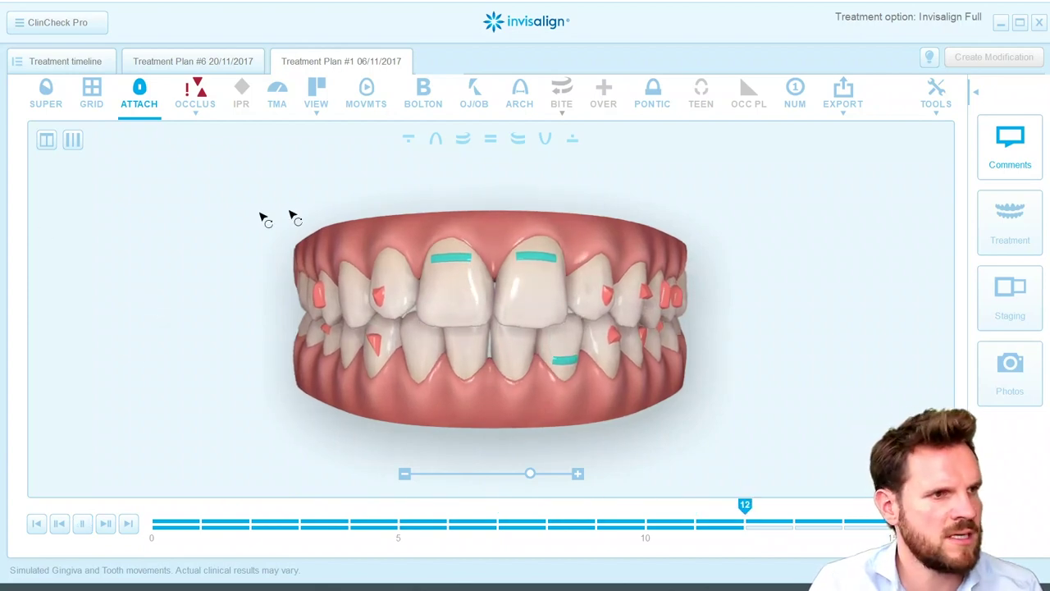
{"action": "left_click", "coordinate": [462, 141]}
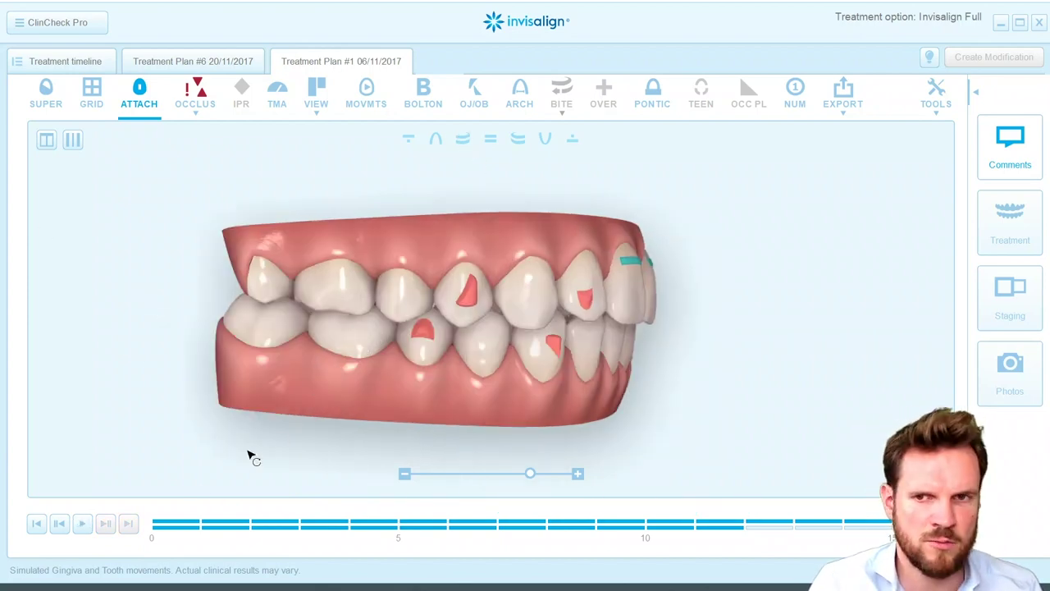
{"action": "left_click", "coordinate": [82, 523]}
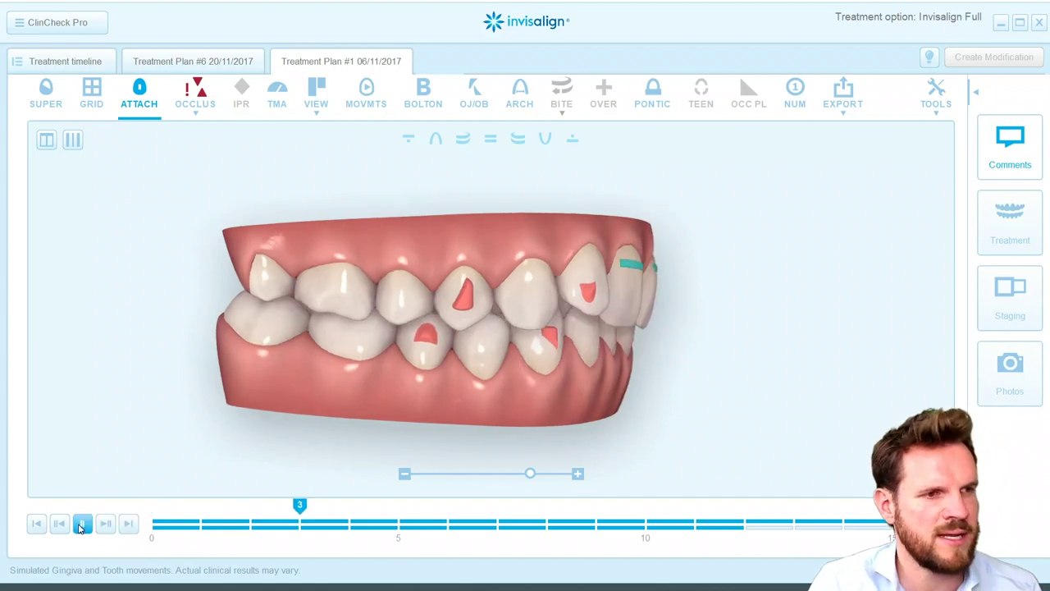
{"action": "left_click", "coordinate": [517, 140]}
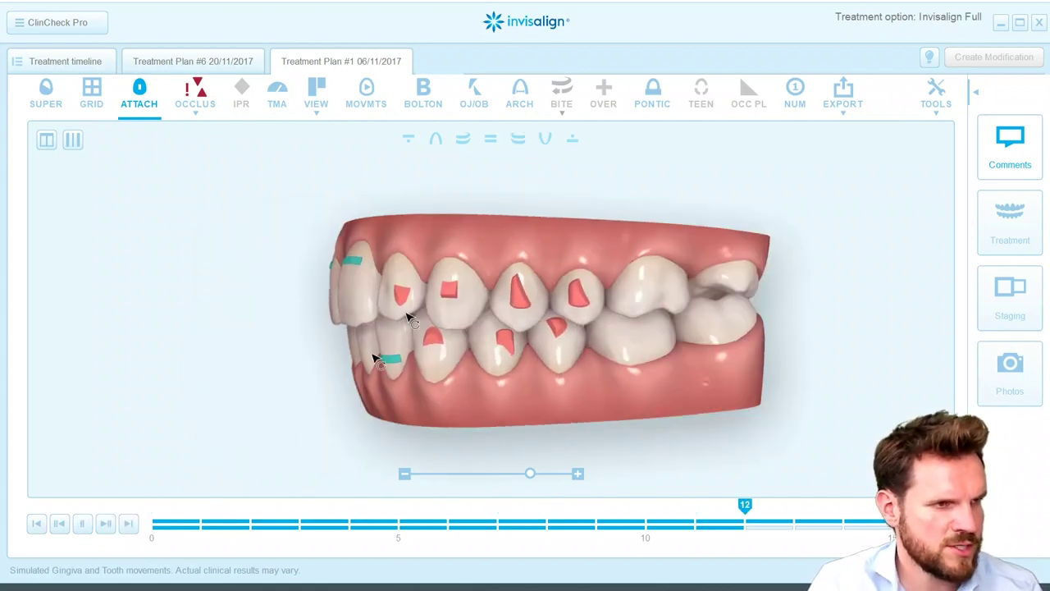
{"action": "left_click", "coordinate": [492, 141]}
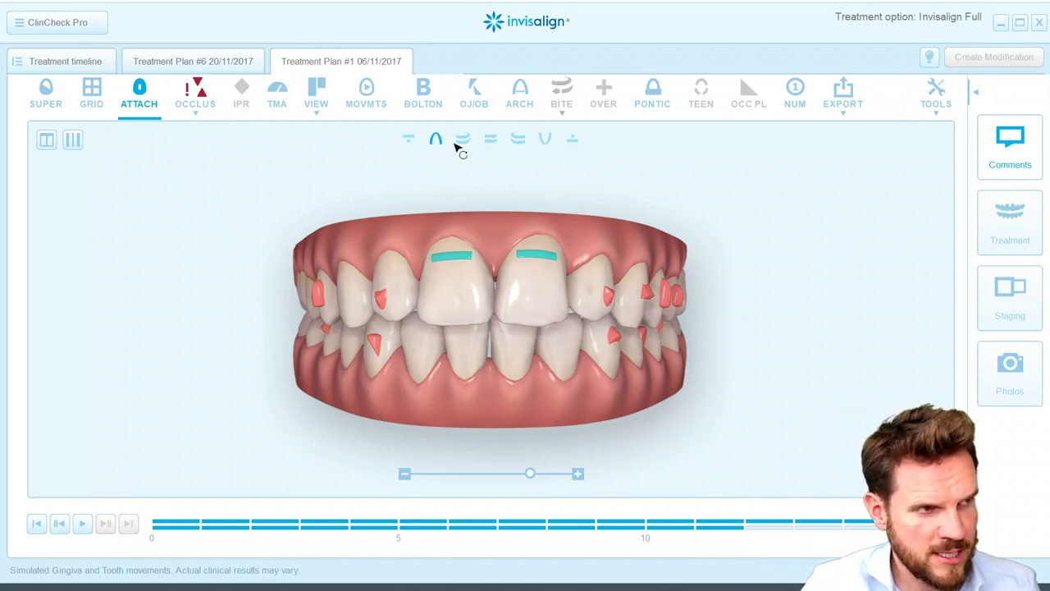
Step: Zoom in on Plan #1's right side and scrub the timeline from stage 0 through the early stages
{"action": "left_click", "coordinate": [462, 139]}
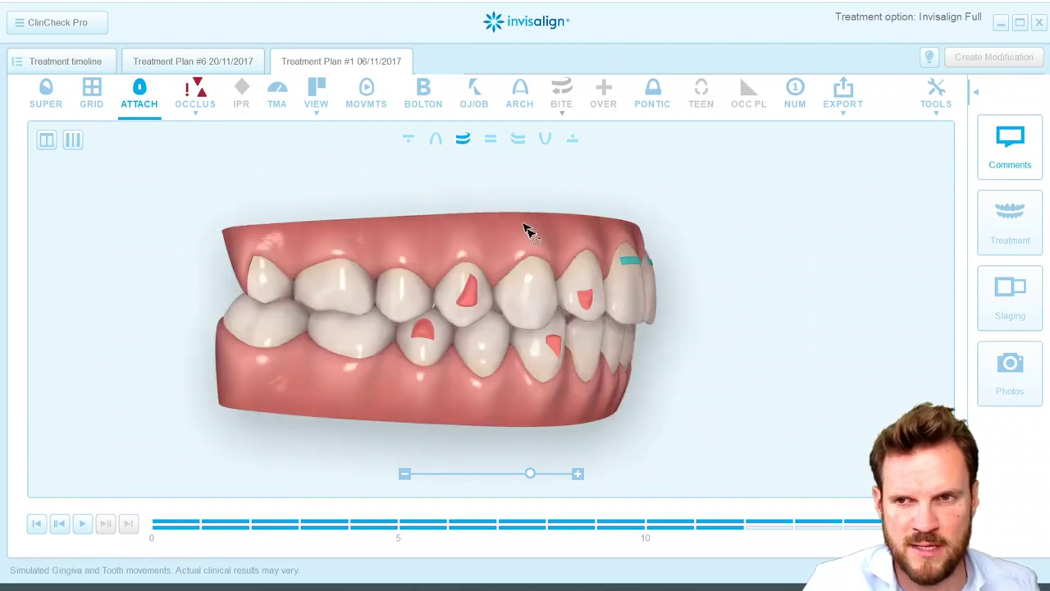
{"action": "scroll", "coordinate": [698, 324], "scroll_direction": "up", "scroll_amount": 2}
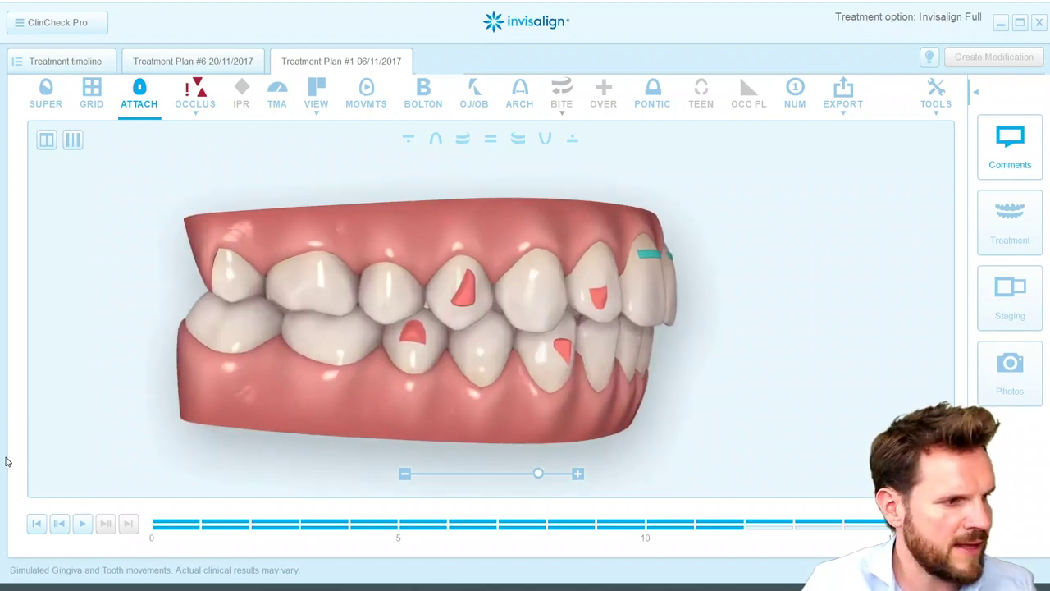
{"action": "left_click", "coordinate": [35, 525]}
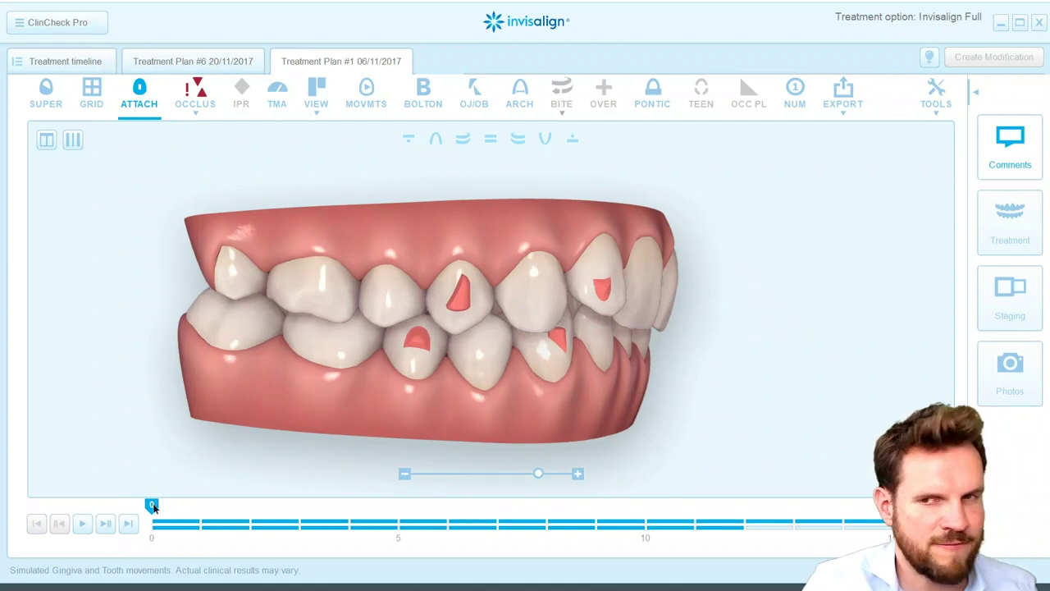
{"action": "scroll", "coordinate": [282, 330], "scroll_direction": "up", "scroll_amount": 3}
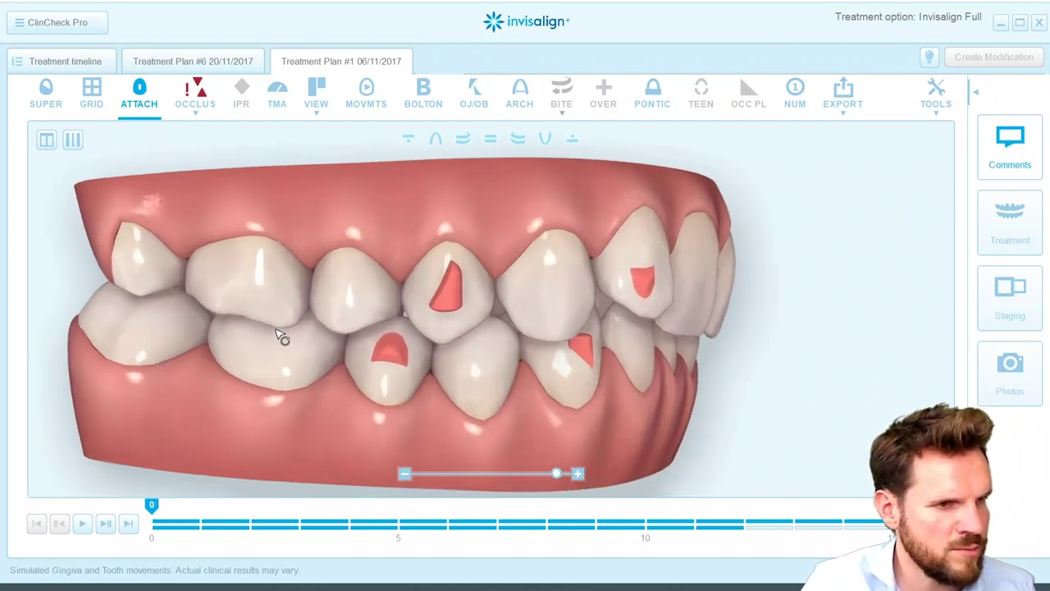
{"action": "left_click", "coordinate": [151, 507]}
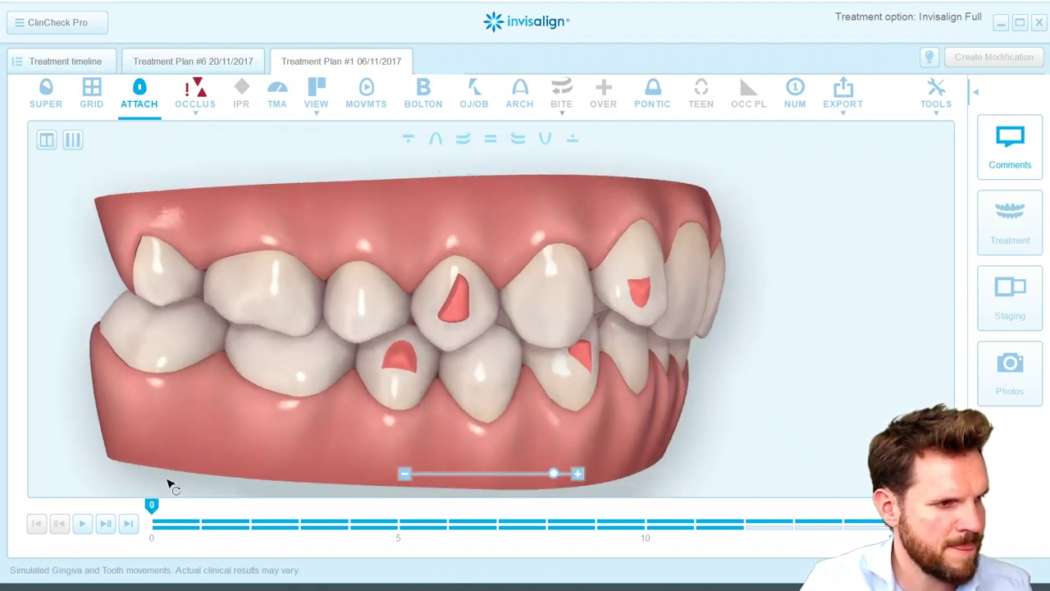
{"action": "mouse_move", "coordinate": [188, 509]}
{"action": "left_mouse_down"}
{"action": "mouse_move", "coordinate": [687, 488]}
{"action": "mouse_move", "coordinate": [829, 494]}
{"action": "mouse_move", "coordinate": [199, 509]}
{"action": "mouse_move", "coordinate": [331, 522]}
{"action": "mouse_move", "coordinate": [645, 502]}
{"action": "mouse_move", "coordinate": [256, 534]}
{"action": "mouse_move", "coordinate": [580, 503]}
{"action": "mouse_move", "coordinate": [251, 505]}
{"action": "left_mouse_up"}
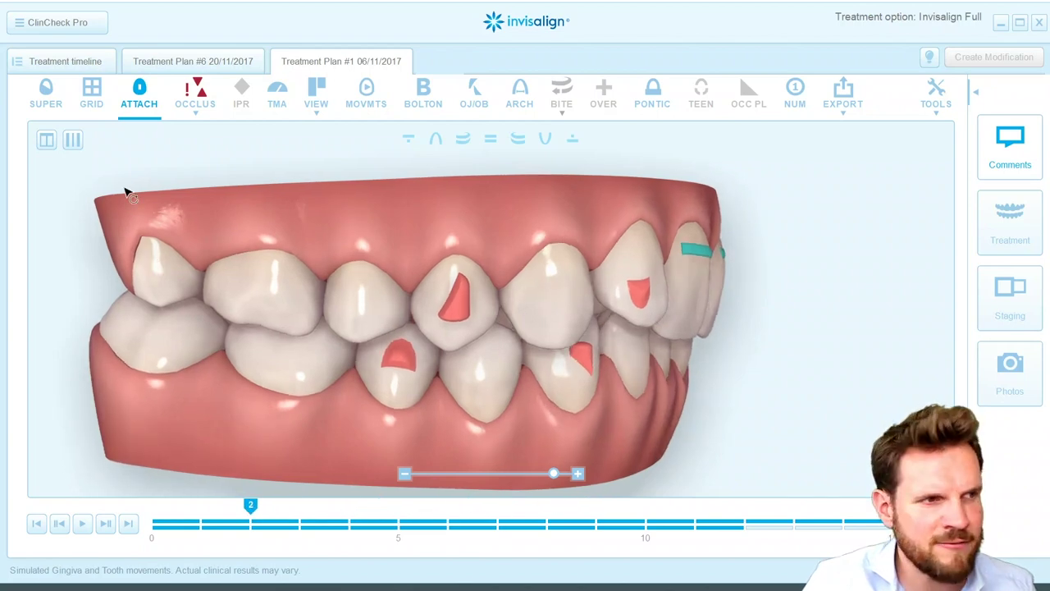
Step: Show Plan #1 from the left lateral side and nudge the model to inspect its attachments
{"action": "left_click", "coordinate": [522, 141]}
{"action": "left_click_drag", "start_coordinate": [771, 349], "coordinate": [745, 342]}
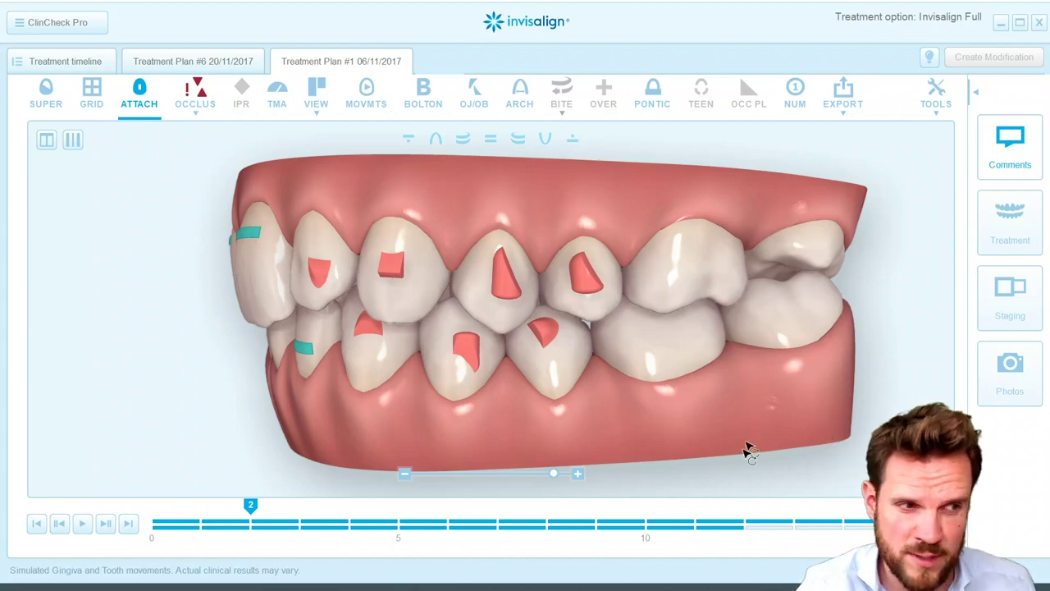
Step: Scrub Plan #1 between stage 0 and stages 4–6, then rotate the model toward the right side
{"action": "mouse_move", "coordinate": [250, 506]}
{"action": "left_mouse_down"}
{"action": "mouse_move", "coordinate": [153, 512]}
{"action": "mouse_move", "coordinate": [689, 554]}
{"action": "mouse_move", "coordinate": [544, 539]}
{"action": "mouse_move", "coordinate": [262, 544]}
{"action": "mouse_move", "coordinate": [497, 554]}
{"action": "mouse_move", "coordinate": [645, 544]}
{"action": "mouse_move", "coordinate": [301, 530]}
{"action": "mouse_move", "coordinate": [596, 542]}
{"action": "mouse_move", "coordinate": [157, 541]}
{"action": "mouse_move", "coordinate": [647, 539]}
{"action": "mouse_move", "coordinate": [600, 544]}
{"action": "mouse_move", "coordinate": [201, 533]}
{"action": "mouse_move", "coordinate": [593, 540]}
{"action": "mouse_move", "coordinate": [668, 537]}
{"action": "mouse_move", "coordinate": [235, 527]}
{"action": "mouse_move", "coordinate": [722, 524]}
{"action": "mouse_move", "coordinate": [349, 522]}
{"action": "mouse_move", "coordinate": [227, 509]}
{"action": "left_mouse_up"}
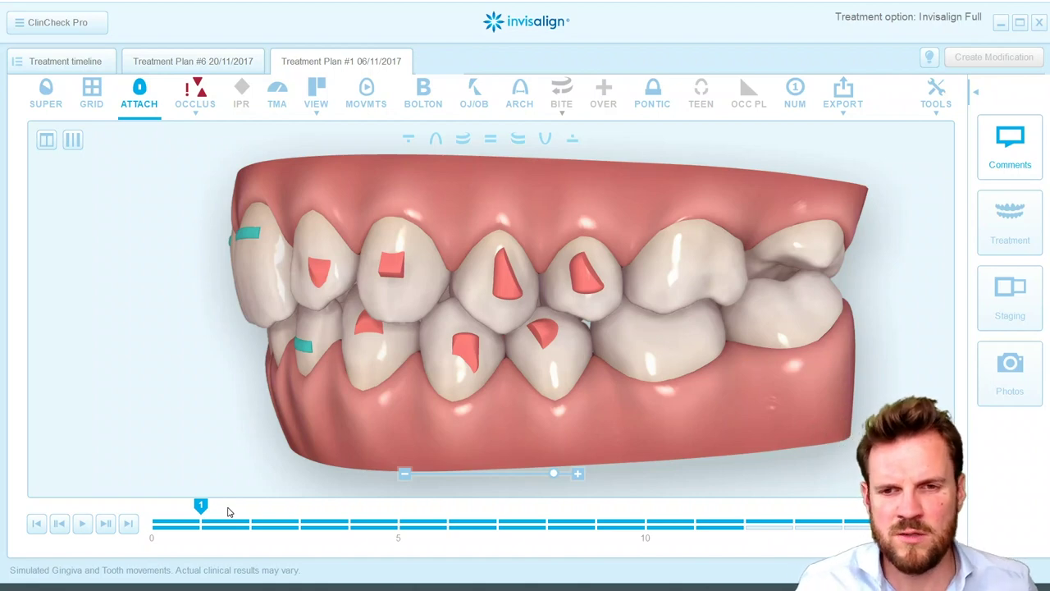
{"action": "left_click_drag", "start_coordinate": [201, 508], "coordinate": [156, 496]}
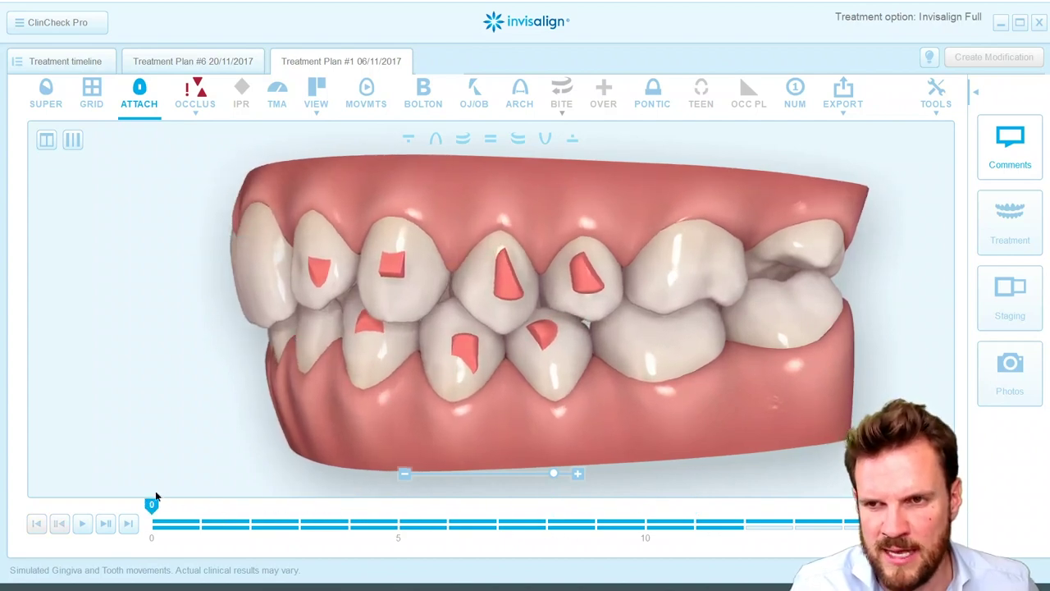
{"action": "left_click_drag", "start_coordinate": [505, 335], "coordinate": [432, 446]}
Step: Zoom on Plan #1's molars, scrub stages up to 12 and back to 0, and rotate the model
{"action": "scroll", "coordinate": [556, 476], "scroll_direction": "up", "scroll_amount": 5}
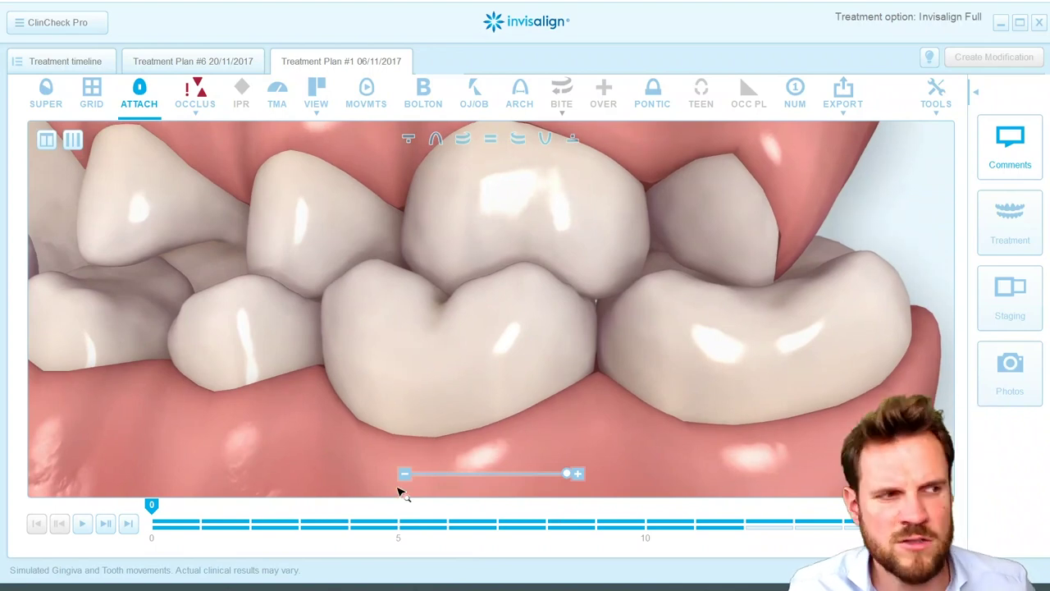
{"action": "mouse_move", "coordinate": [151, 507]}
{"action": "left_mouse_down"}
{"action": "mouse_move", "coordinate": [722, 516]}
{"action": "mouse_move", "coordinate": [612, 528]}
{"action": "mouse_move", "coordinate": [115, 516]}
{"action": "mouse_move", "coordinate": [717, 517]}
{"action": "mouse_move", "coordinate": [115, 517]}
{"action": "left_mouse_up"}
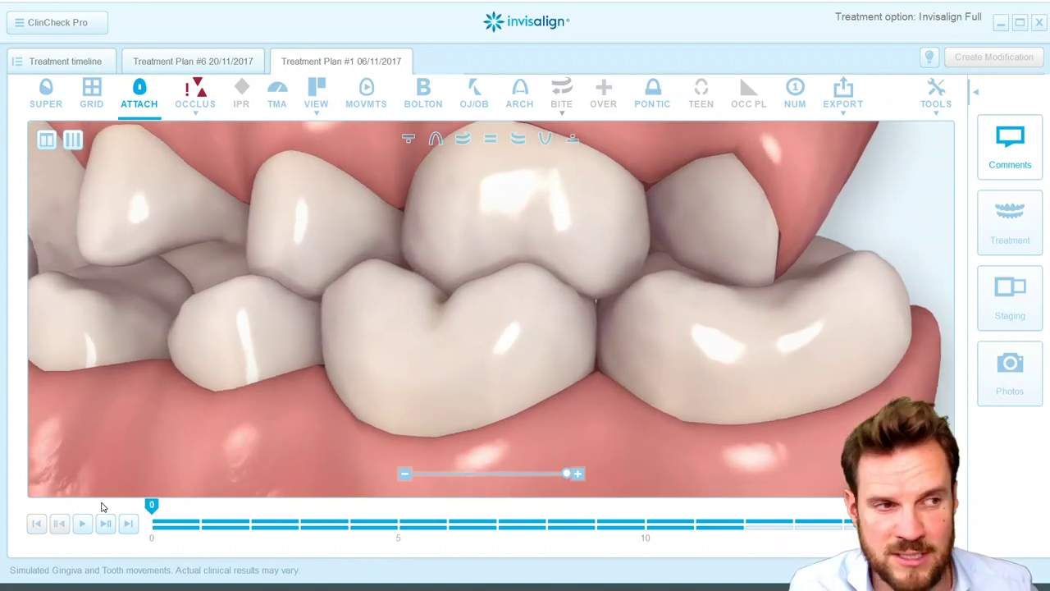
{"action": "mouse_move", "coordinate": [320, 361]}
{"action": "left_mouse_down"}
{"action": "mouse_move", "coordinate": [342, 363]}
{"action": "mouse_move", "coordinate": [51, 347]}
{"action": "mouse_move", "coordinate": [265, 403]}
{"action": "mouse_move", "coordinate": [283, 423]}
{"action": "mouse_move", "coordinate": [251, 410]}
{"action": "mouse_move", "coordinate": [295, 382]}
{"action": "mouse_move", "coordinate": [288, 436]}
{"action": "mouse_move", "coordinate": [275, 418]}
{"action": "mouse_move", "coordinate": [283, 441]}
{"action": "left_mouse_up"}
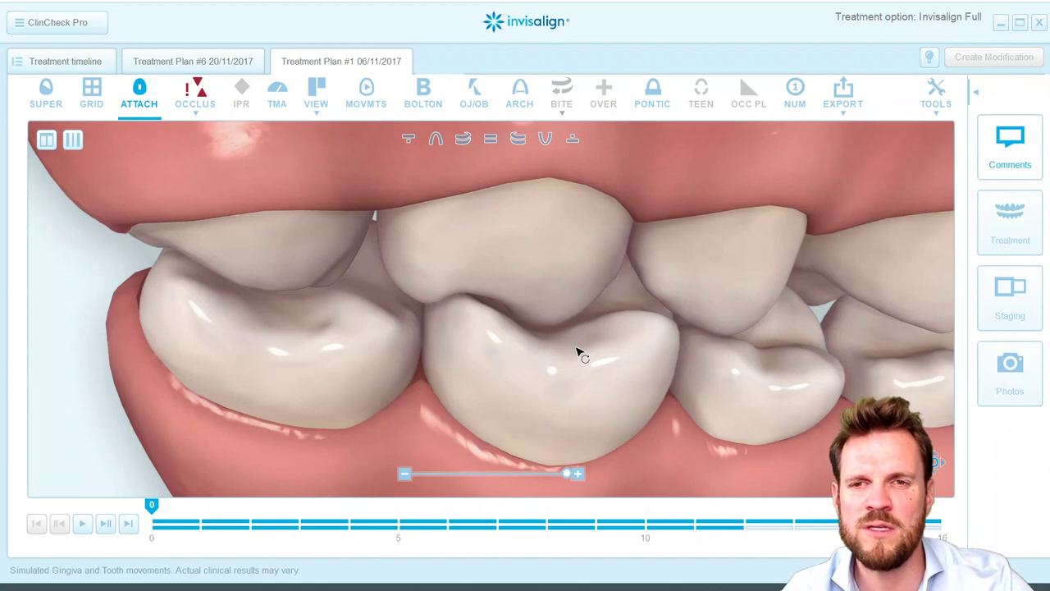
Step: Return to the front view, with Treatment Plan #6 showing its .2 IPR marks and attachments
{"action": "left_click", "coordinate": [491, 139]}
{"action": "scroll", "coordinate": [673, 141], "scroll_direction": "down", "scroll_amount": 3}
{"action": "scroll", "coordinate": [673, 140], "scroll_direction": "up", "scroll_amount": 2}
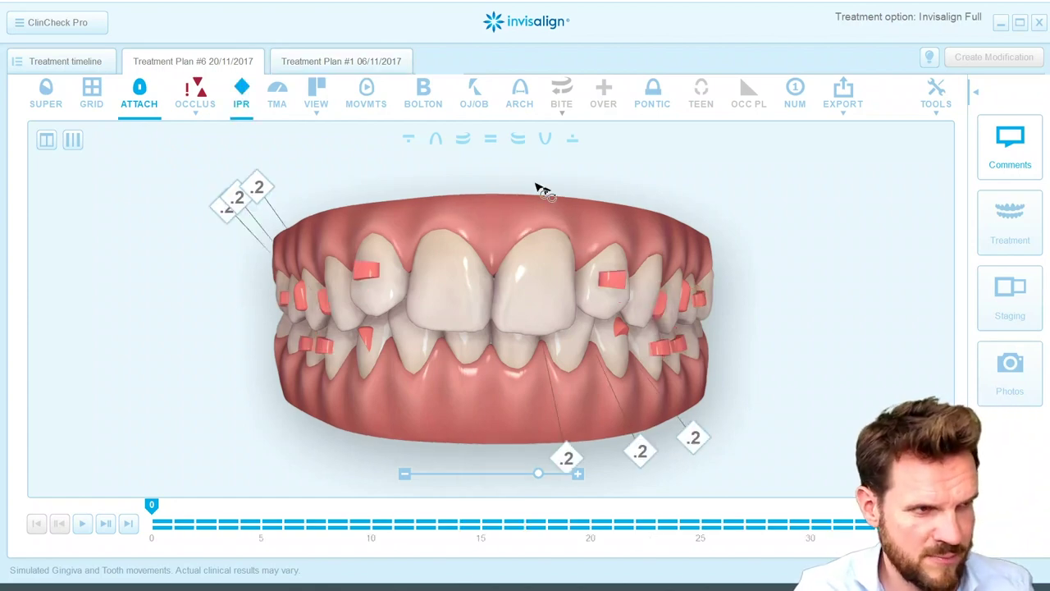
Step: Turn on IPR amounts for Plan #6, orbit and zoom the model, and scrub its stages up to 24
{"action": "left_click", "coordinate": [518, 140]}
{"action": "left_click_drag", "start_coordinate": [813, 288], "coordinate": [725, 287]}
{"action": "scroll", "coordinate": [725, 287], "scroll_direction": "up", "scroll_amount": 1}
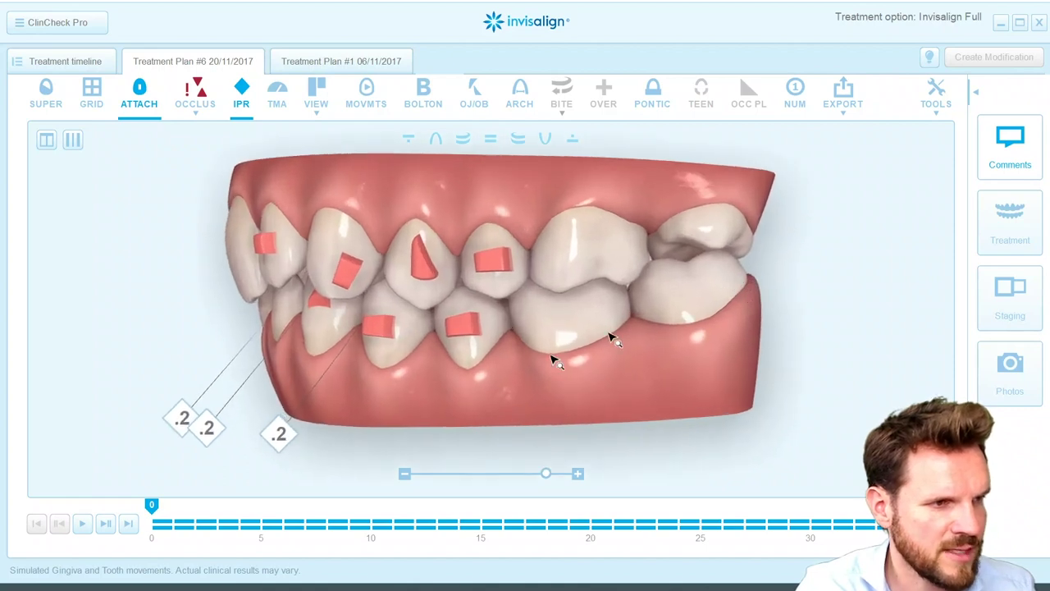
{"action": "left_click_drag", "start_coordinate": [151, 509], "coordinate": [450, 490]}
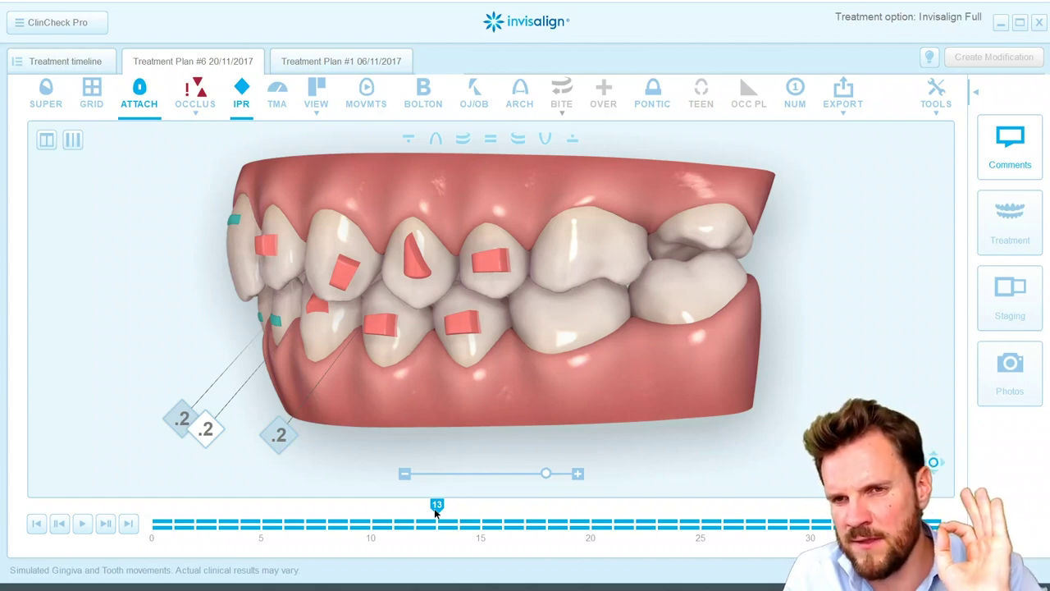
{"action": "mouse_move", "coordinate": [434, 508]}
{"action": "left_mouse_down"}
{"action": "mouse_move", "coordinate": [150, 508]}
{"action": "mouse_move", "coordinate": [525, 538]}
{"action": "mouse_move", "coordinate": [722, 533]}
{"action": "mouse_move", "coordinate": [211, 510]}
{"action": "mouse_move", "coordinate": [80, 522]}
{"action": "mouse_move", "coordinate": [496, 529]}
{"action": "mouse_move", "coordinate": [589, 507]}
{"action": "left_mouse_up"}
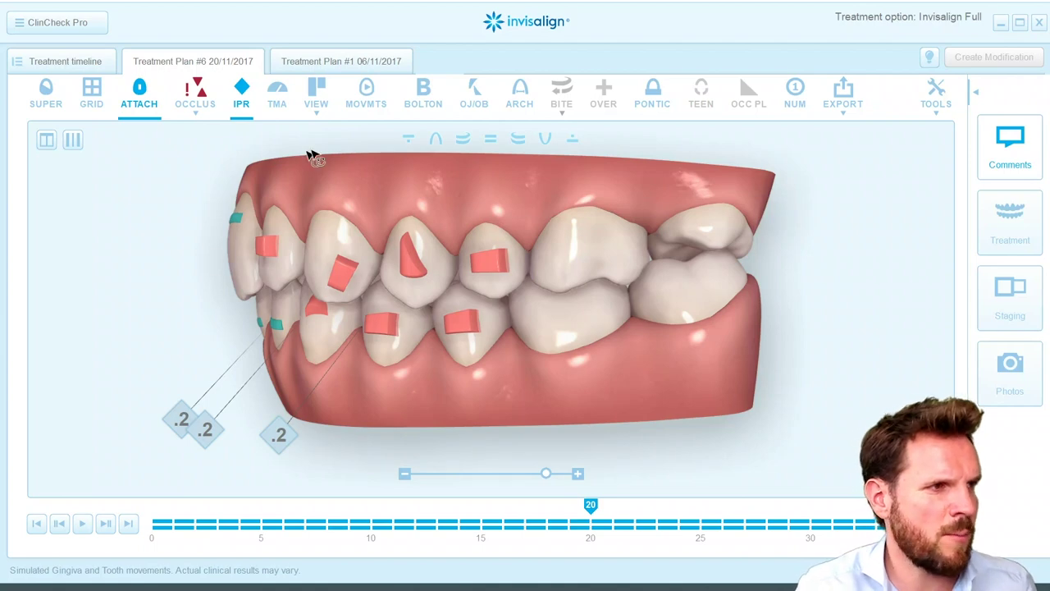
Step: Add Treatment Plans #1 and #6 in VIEW > Compare Plans and display them side by side
{"action": "left_click", "coordinate": [324, 116]}
{"action": "left_click", "coordinate": [348, 208]}
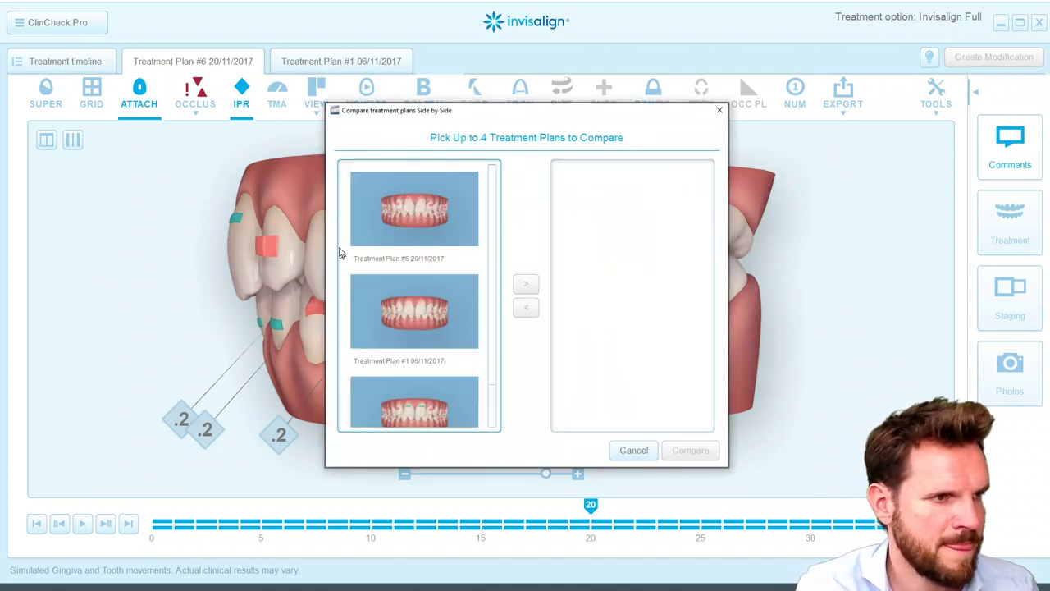
{"action": "left_click", "coordinate": [441, 309]}
{"action": "left_click", "coordinate": [525, 284]}
{"action": "left_click", "coordinate": [441, 215]}
{"action": "left_click", "coordinate": [525, 283]}
{"action": "left_click", "coordinate": [692, 447]}
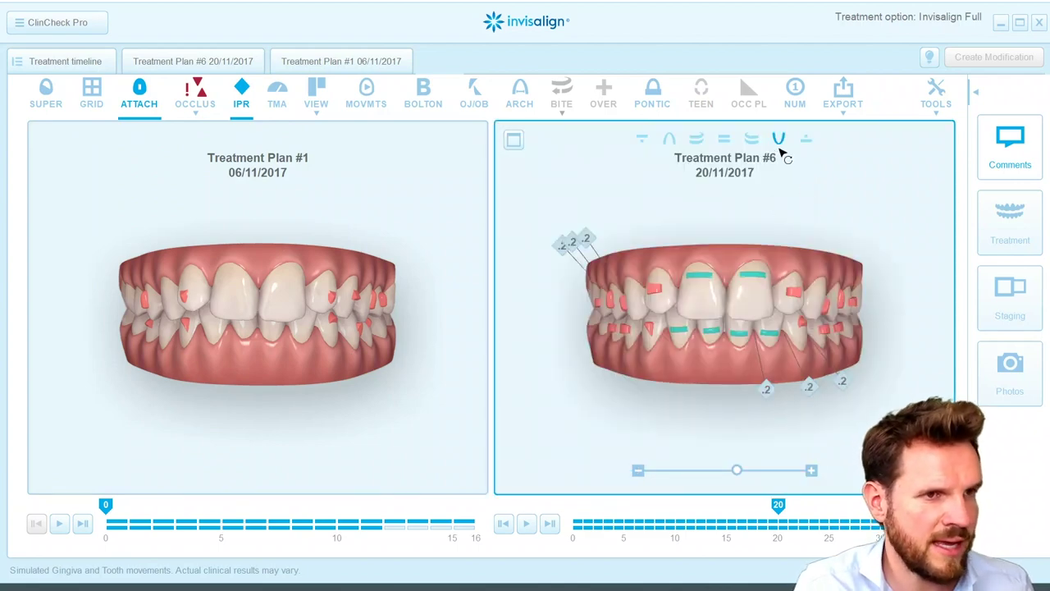
Step: Show only the lower arch in both panels, zoom in, and scrub each plan's timeline through its stages
{"action": "left_click", "coordinate": [806, 138]}
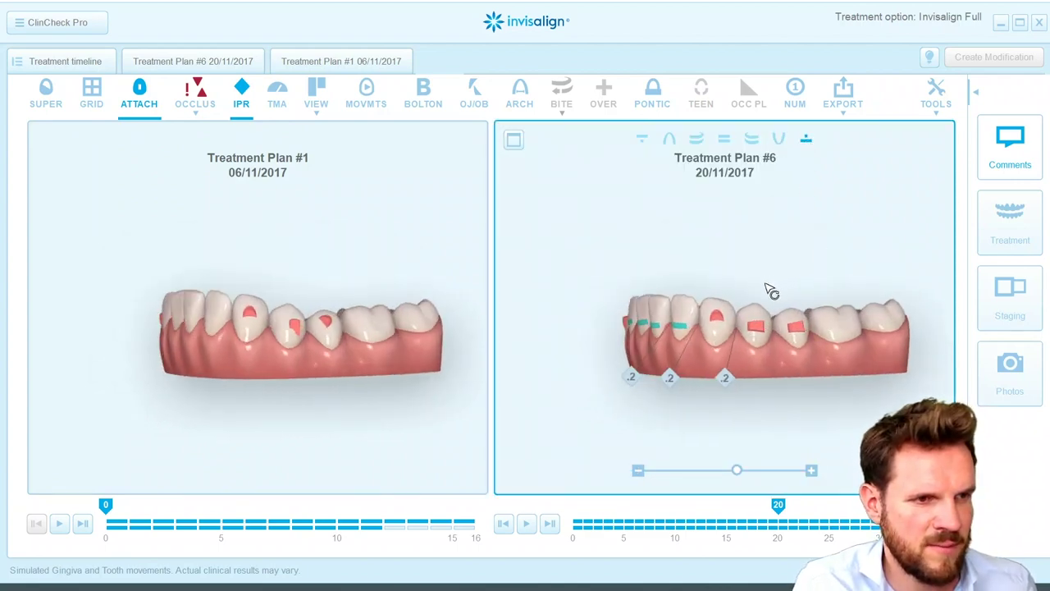
{"action": "scroll", "coordinate": [726, 312], "scroll_direction": "up", "scroll_amount": 2}
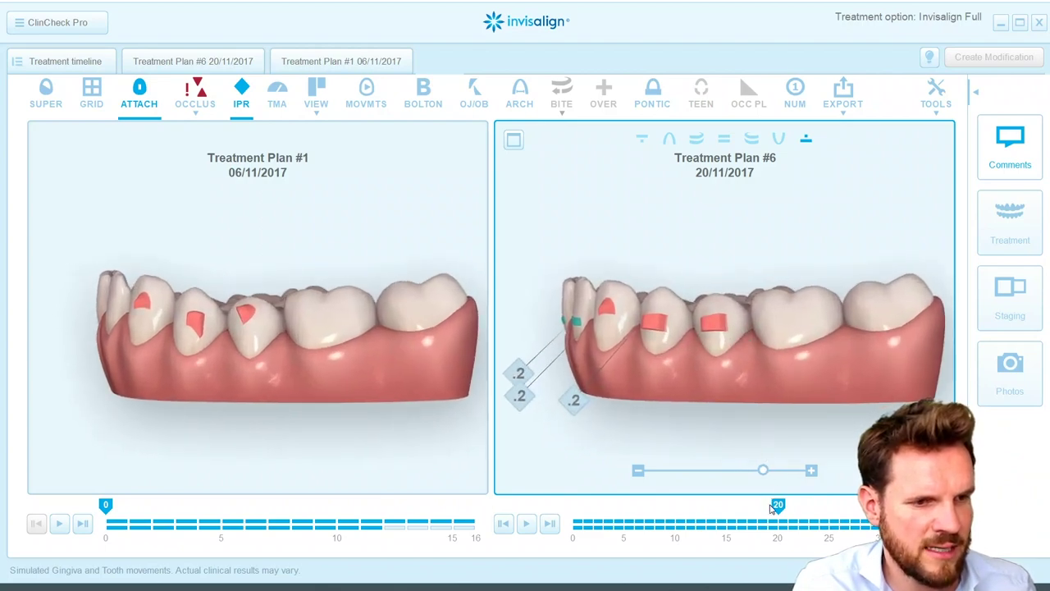
{"action": "left_click_drag", "start_coordinate": [775, 505], "coordinate": [537, 517]}
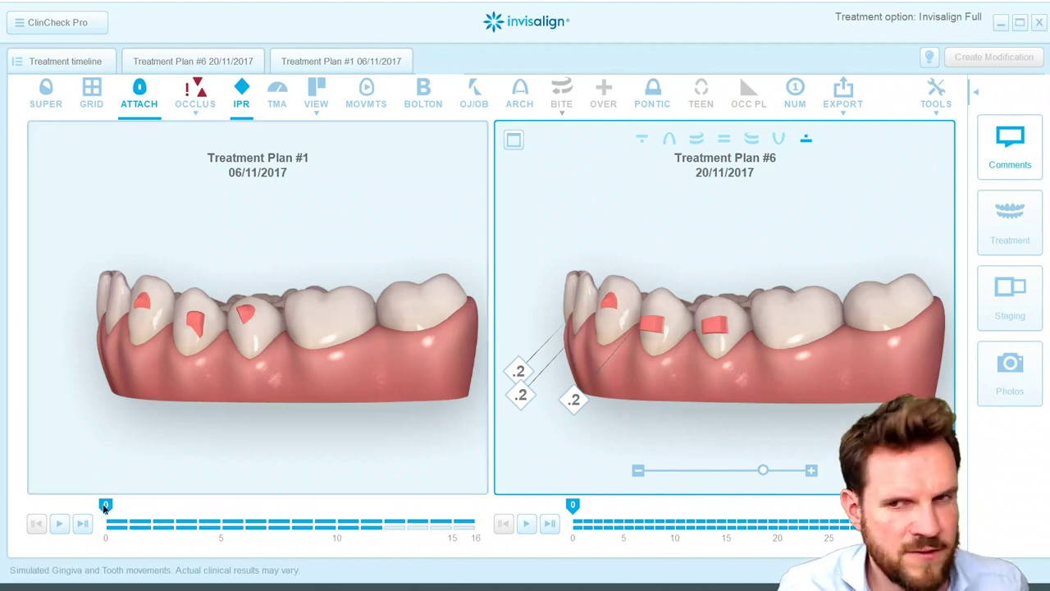
{"action": "mouse_move", "coordinate": [105, 509]}
{"action": "left_mouse_down"}
{"action": "mouse_move", "coordinate": [361, 519]}
{"action": "mouse_move", "coordinate": [136, 521]}
{"action": "mouse_move", "coordinate": [402, 521]}
{"action": "mouse_move", "coordinate": [51, 530]}
{"action": "left_mouse_up"}
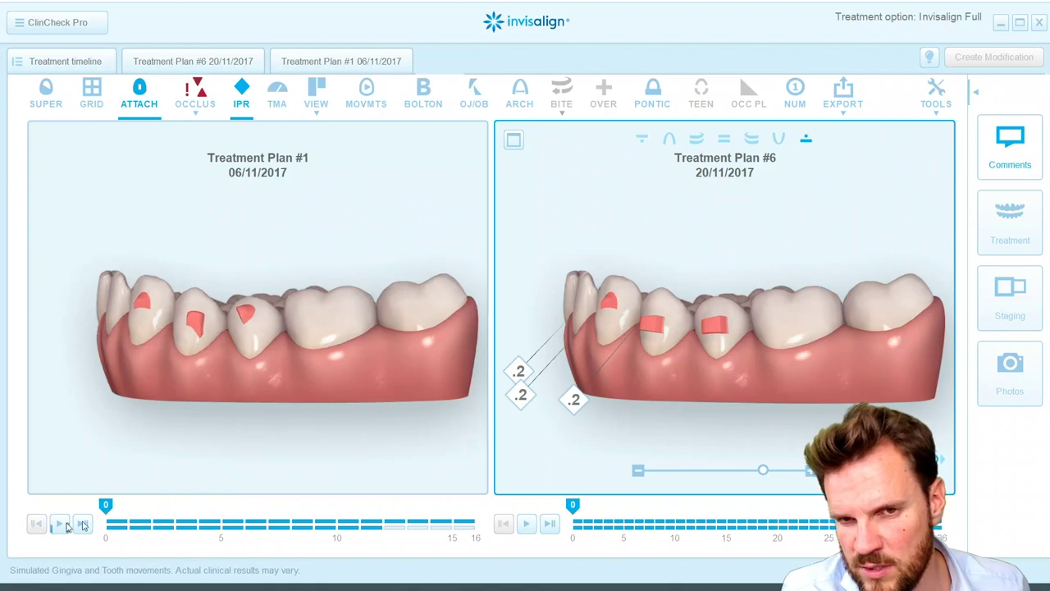
{"action": "mouse_move", "coordinate": [686, 336]}
{"action": "left_mouse_down"}
{"action": "mouse_move", "coordinate": [680, 342]}
{"action": "mouse_move", "coordinate": [686, 337]}
{"action": "left_mouse_up"}
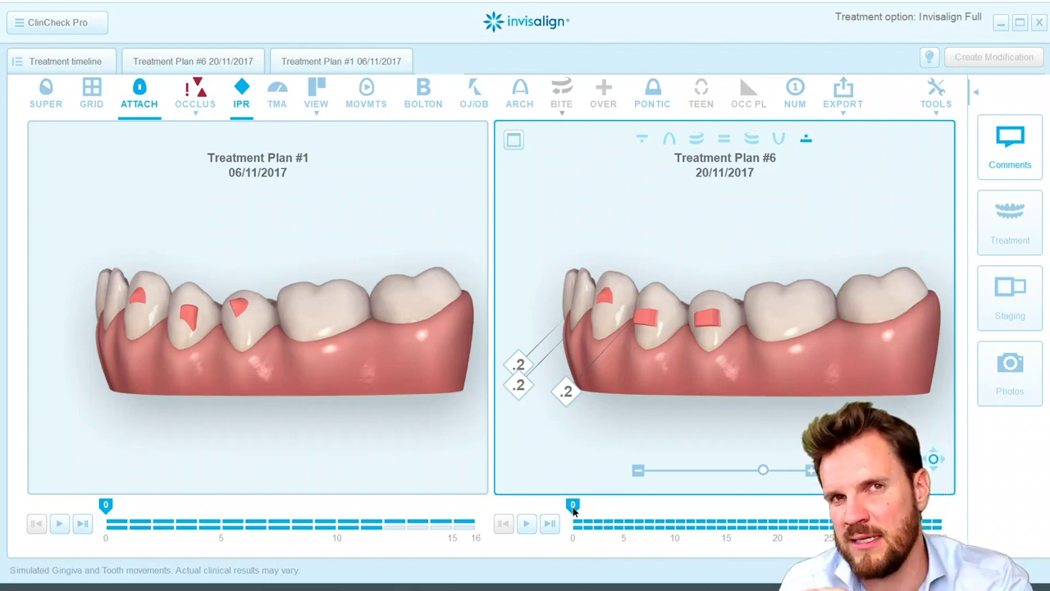
{"action": "mouse_move", "coordinate": [574, 511]}
{"action": "left_mouse_down"}
{"action": "mouse_move", "coordinate": [811, 515]}
{"action": "mouse_move", "coordinate": [552, 512]}
{"action": "mouse_move", "coordinate": [759, 516]}
{"action": "left_mouse_up"}
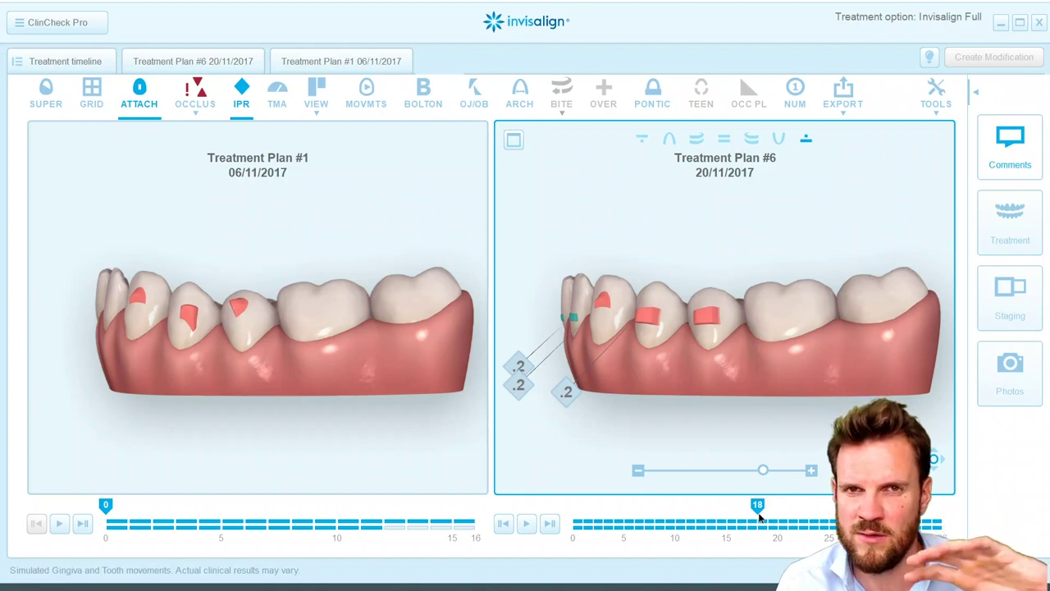